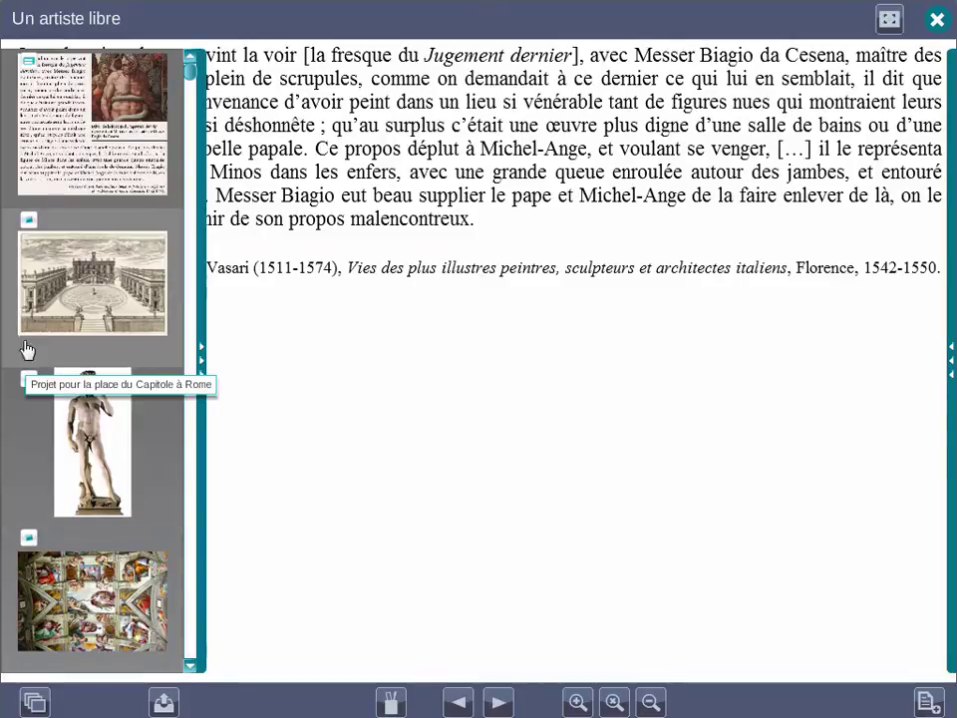
Step: Move the David statue ahead of the Capitole project in the slideshow, then reopen the "Un artiste libre" text at full width
click(75, 303)
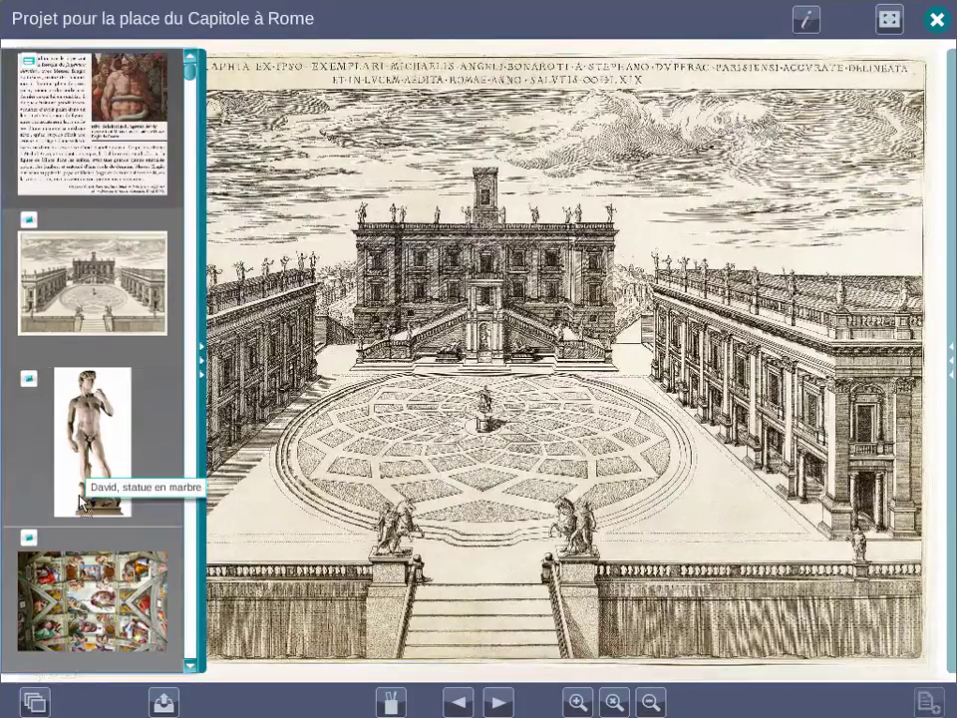
drag(75, 425, 80, 290)
click(111, 194)
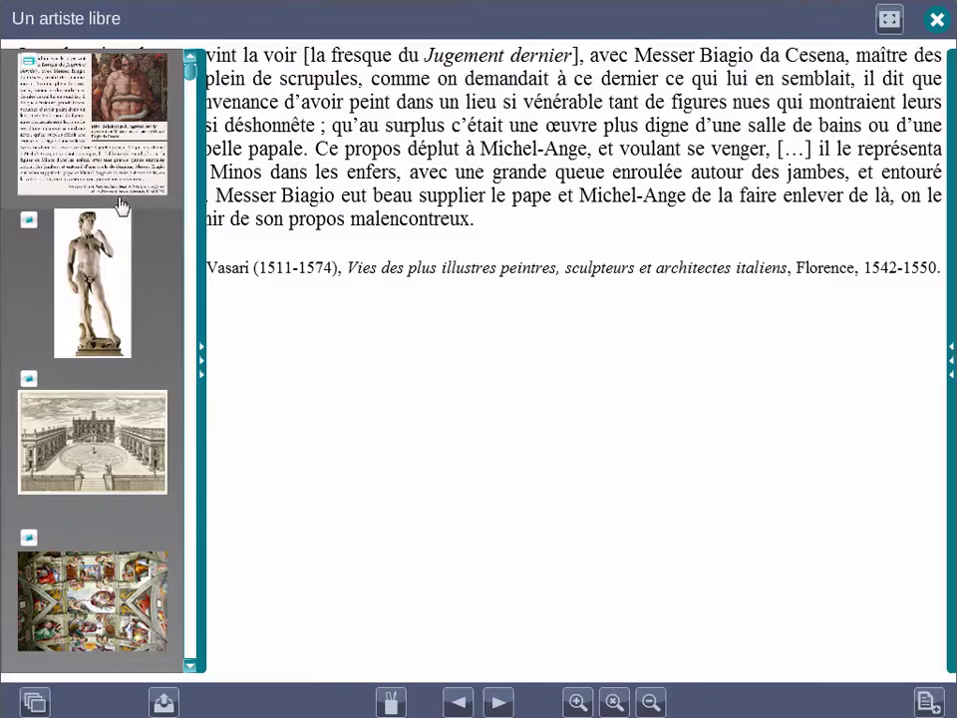
click(202, 353)
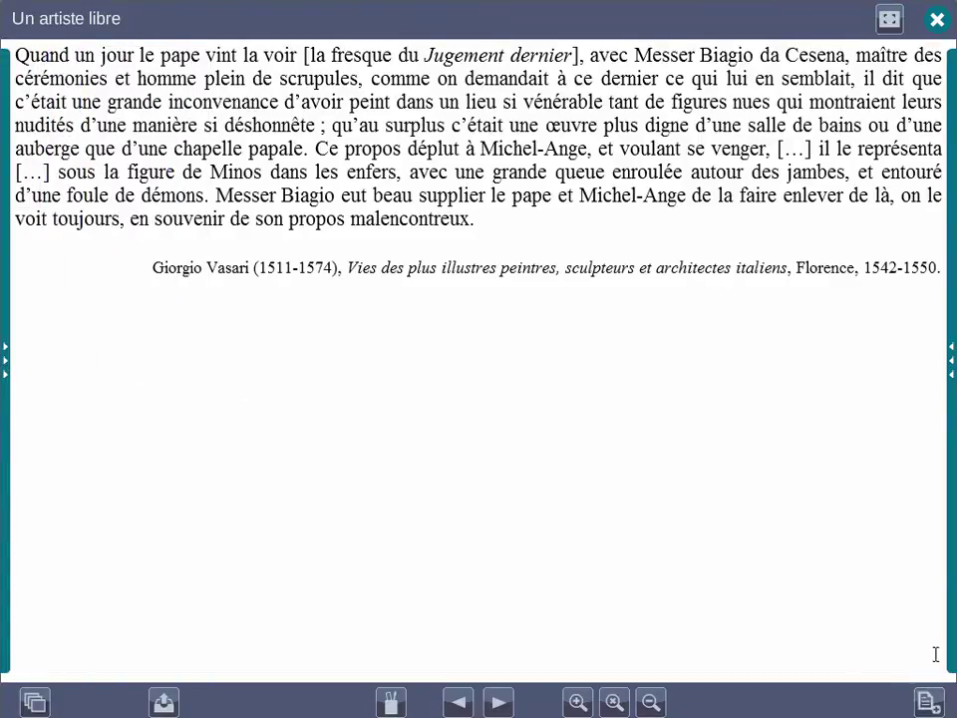
Step: View the text's complementary Minos fresco detail and advance the slideshow to "Projet pour la place du Capitole à Rome"
click(949, 377)
click(885, 378)
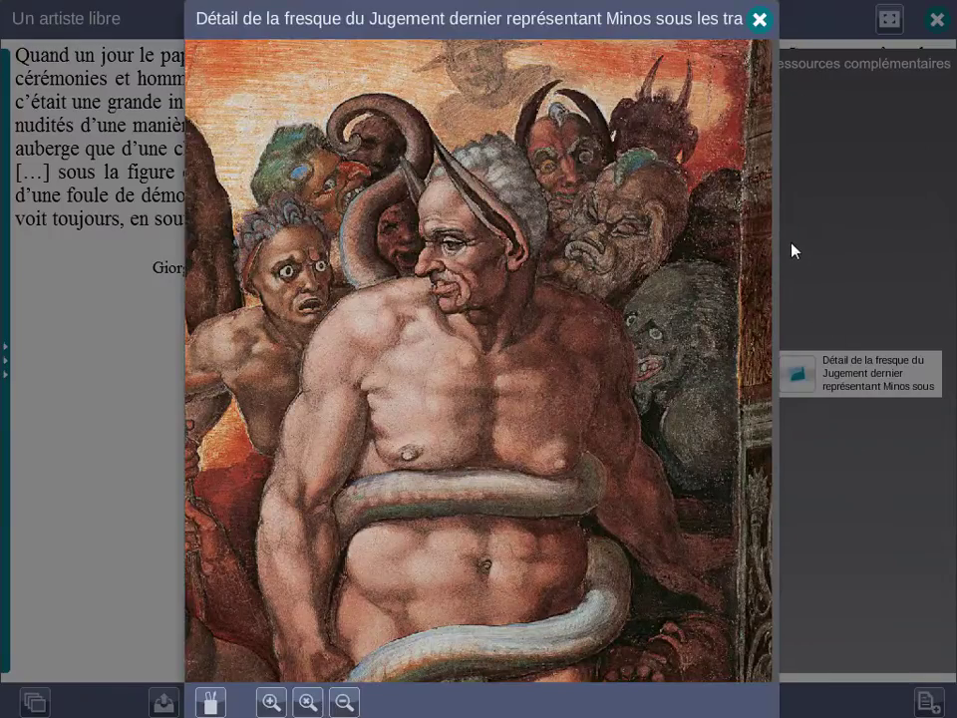
click(758, 22)
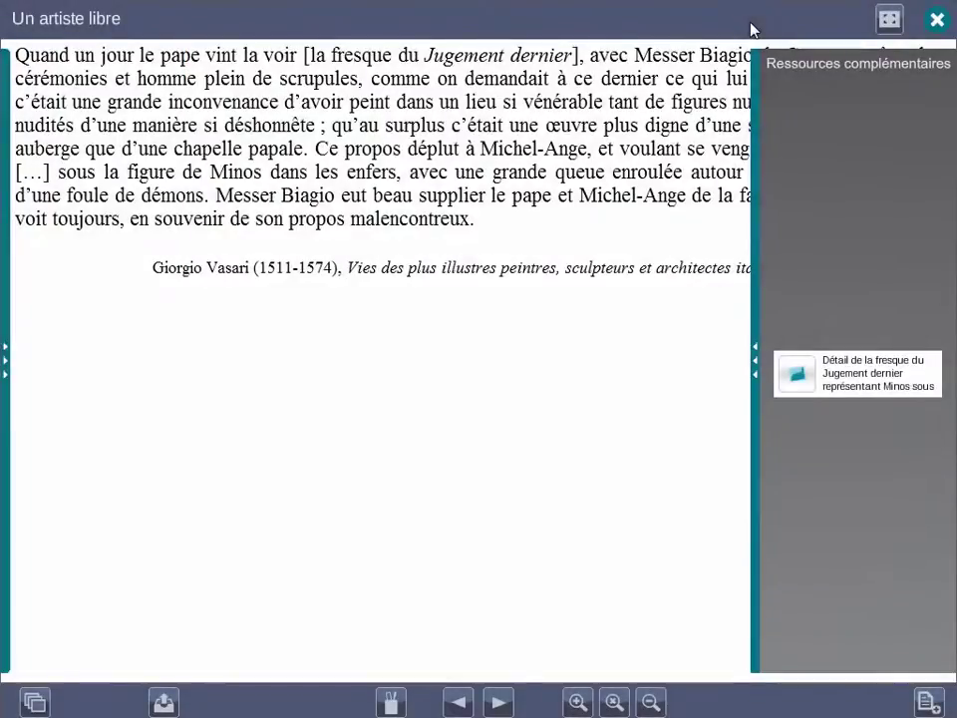
click(757, 374)
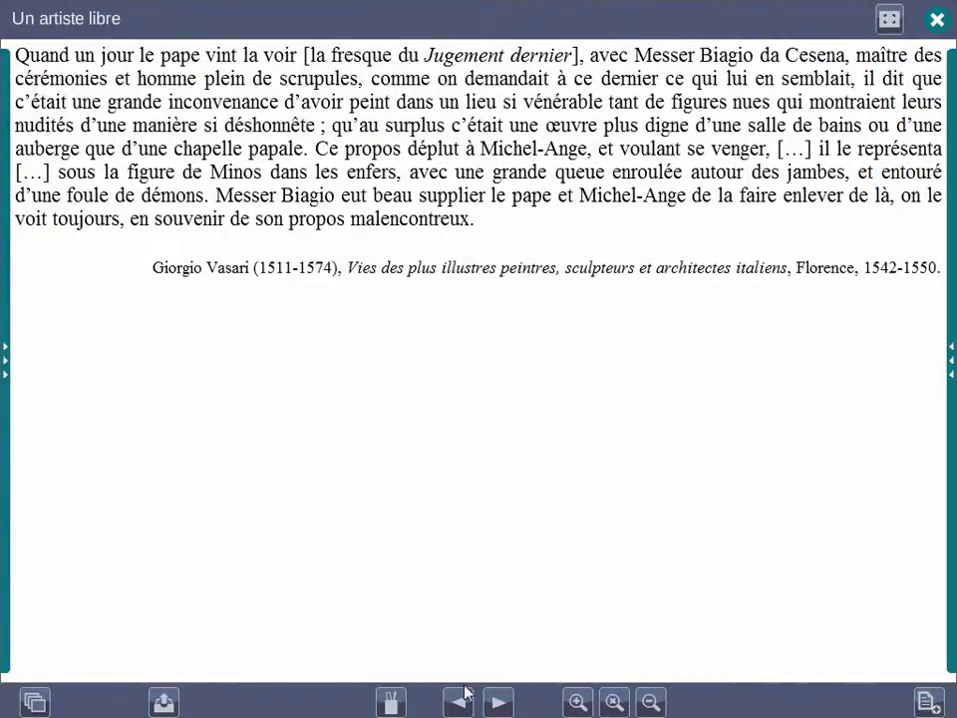
click(495, 702)
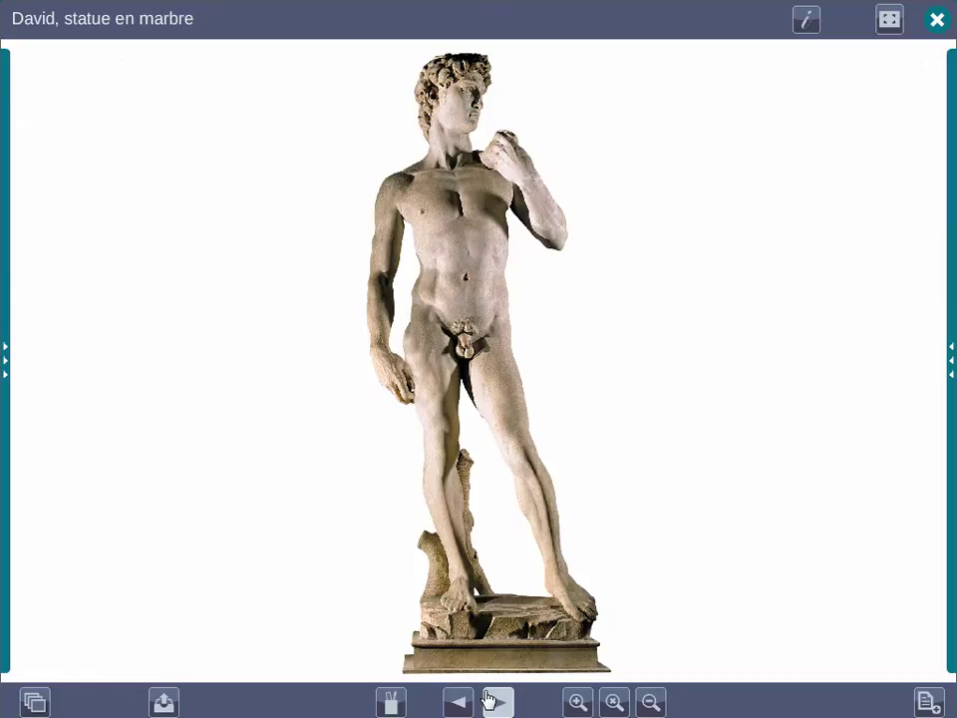
click(495, 702)
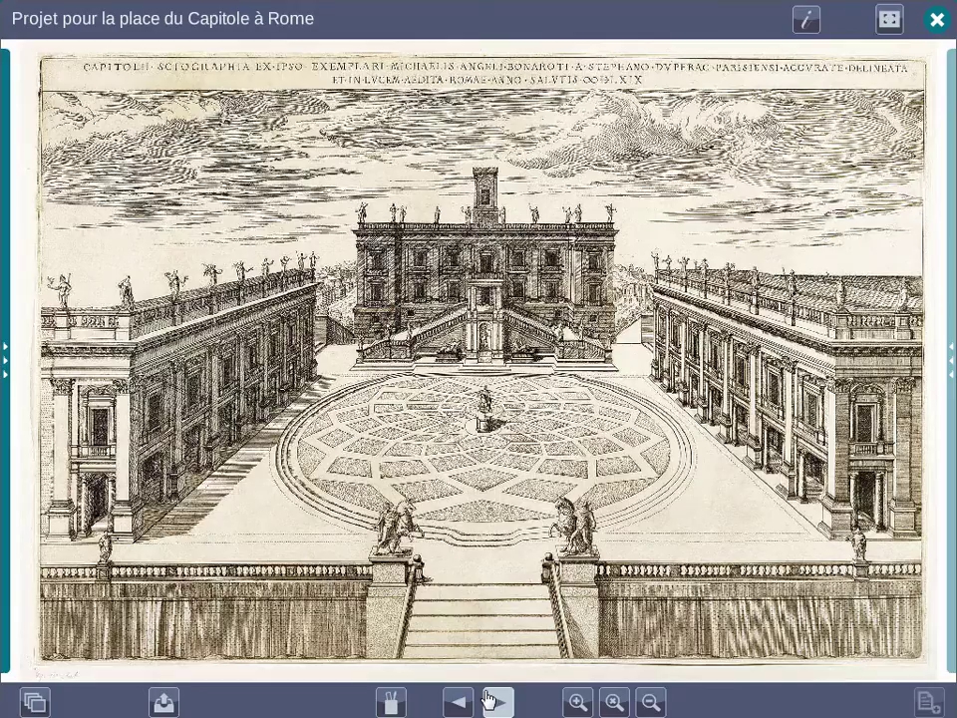
Step: Save the slideshow under the title "La Renaissance"
click(180, 701)
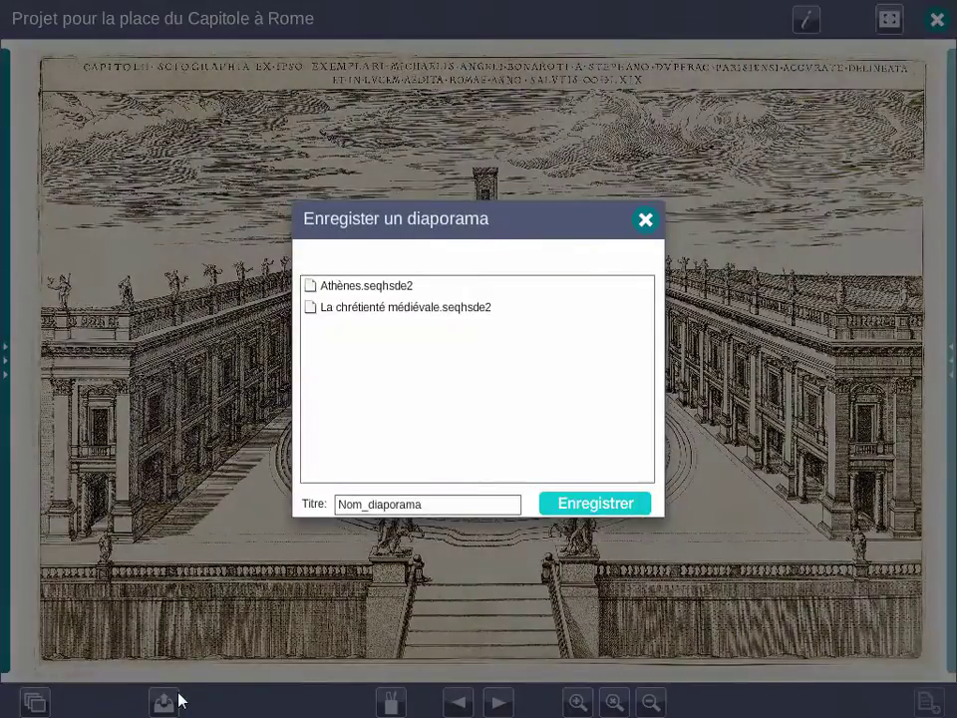
drag(430, 507, 323, 510)
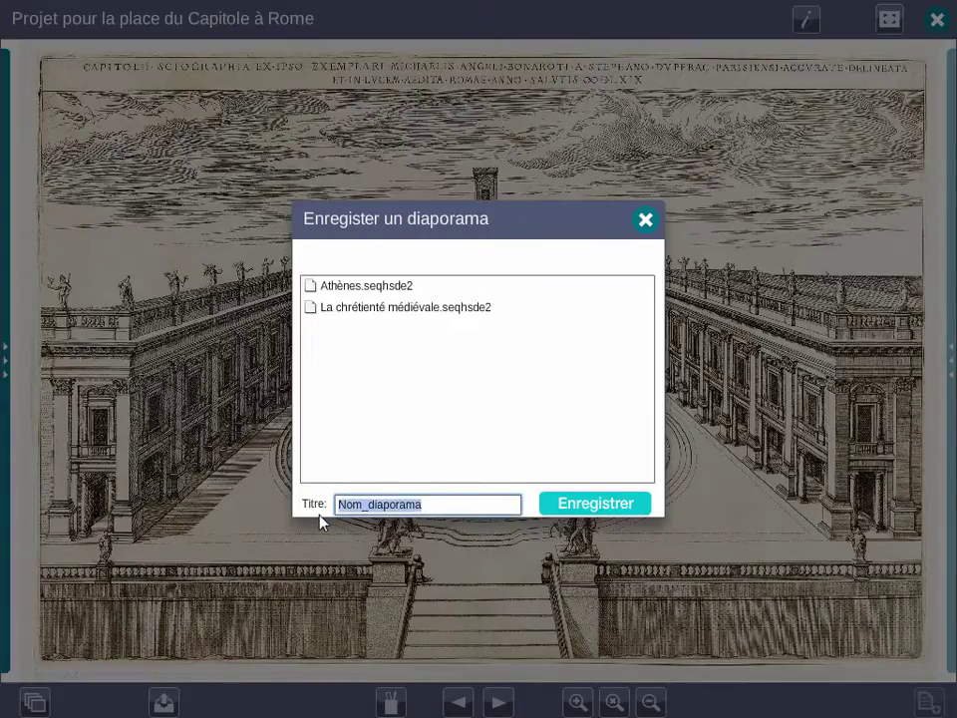
text(La Renaissance)
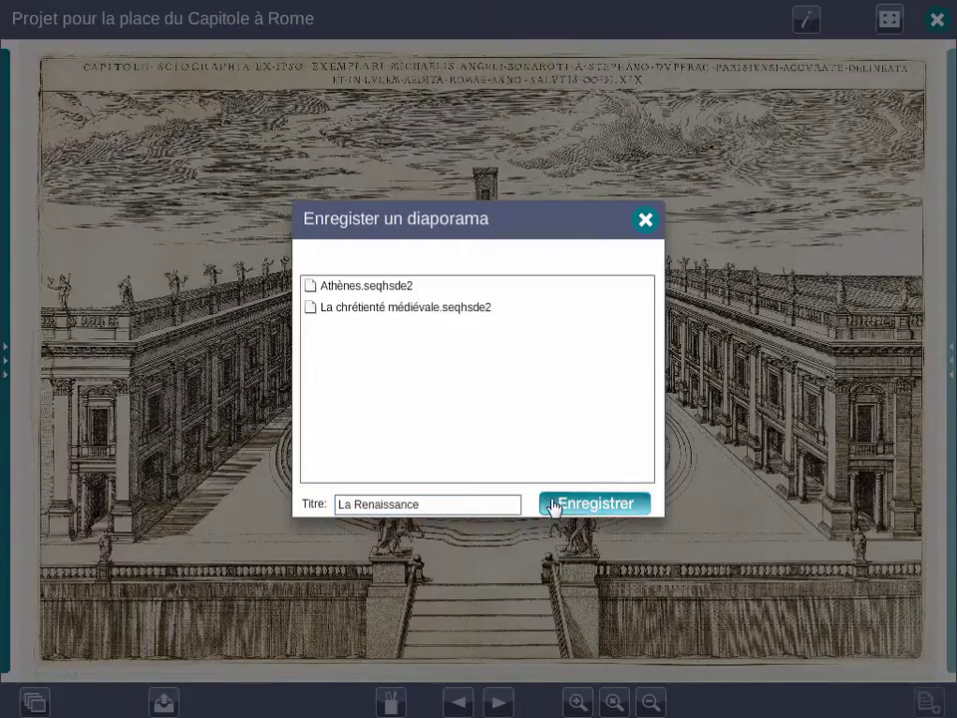
click(552, 504)
click(479, 428)
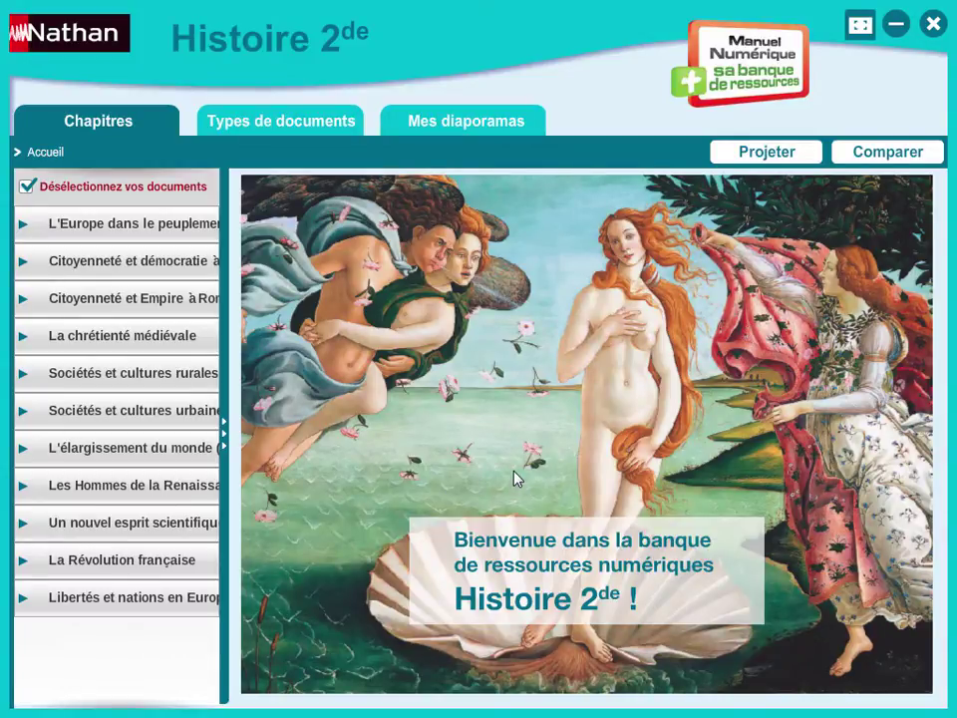
Step: Project the saved slideshow "La chrétienté médiévale" and look through its slides
click(462, 132)
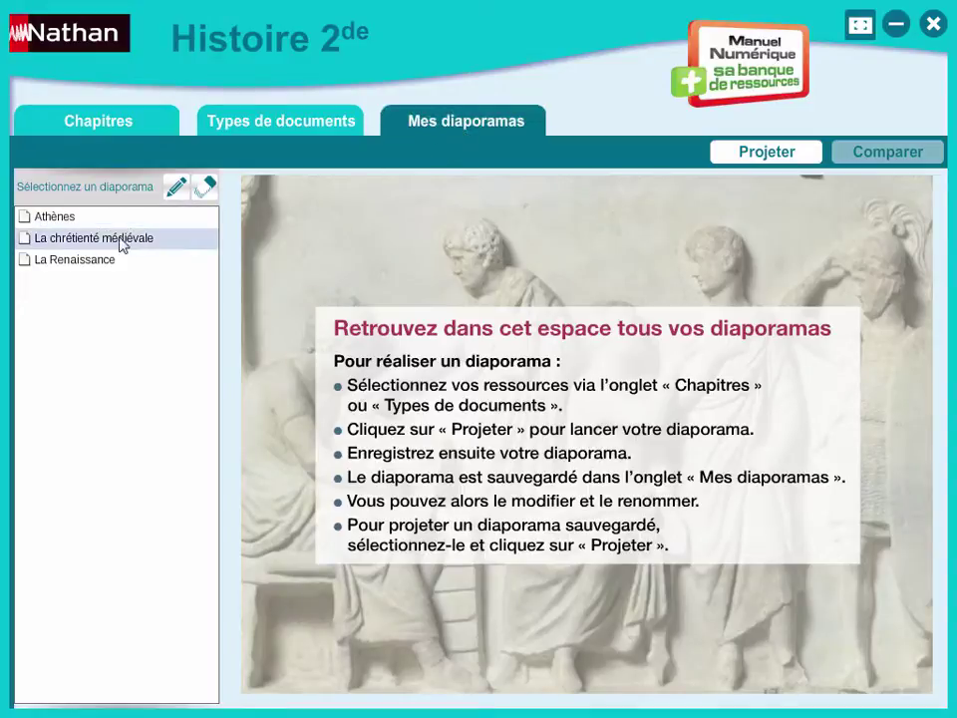
click(177, 243)
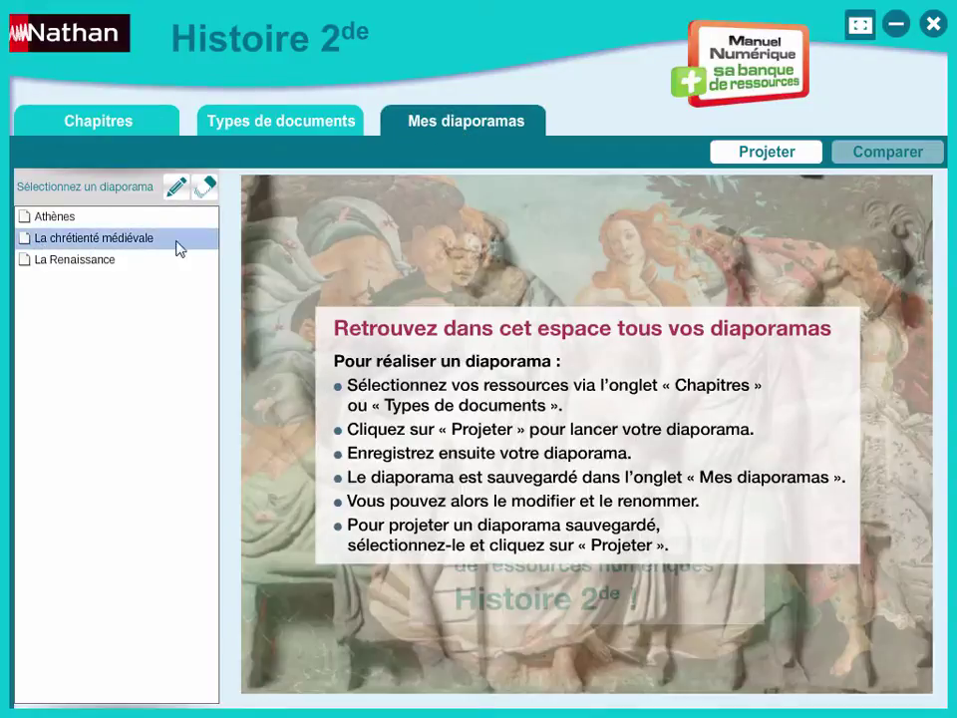
click(752, 160)
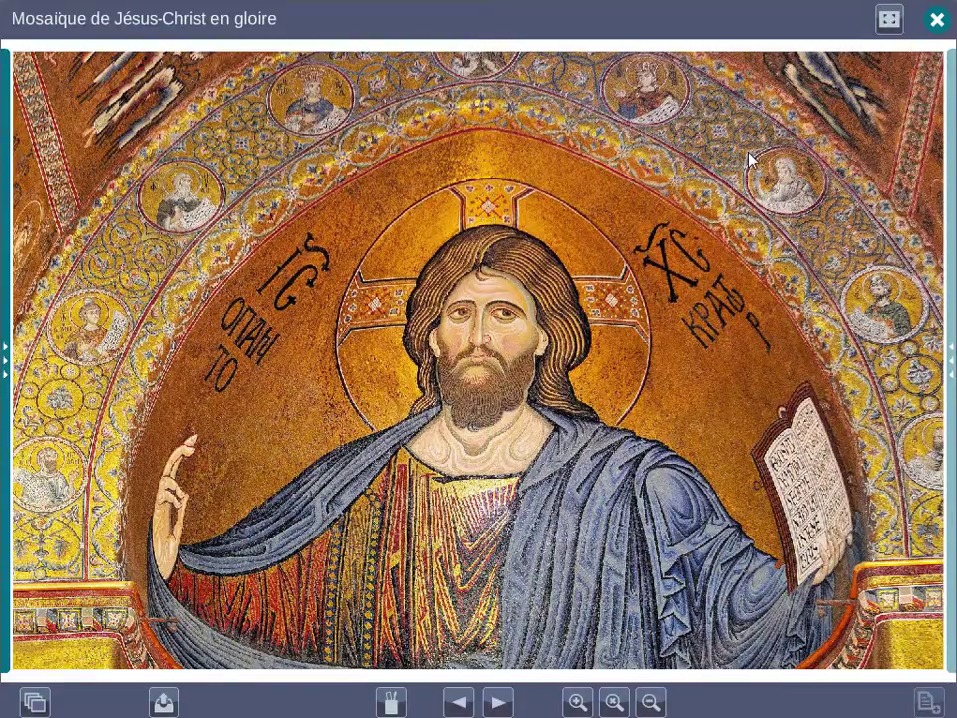
click(495, 704)
click(495, 704)
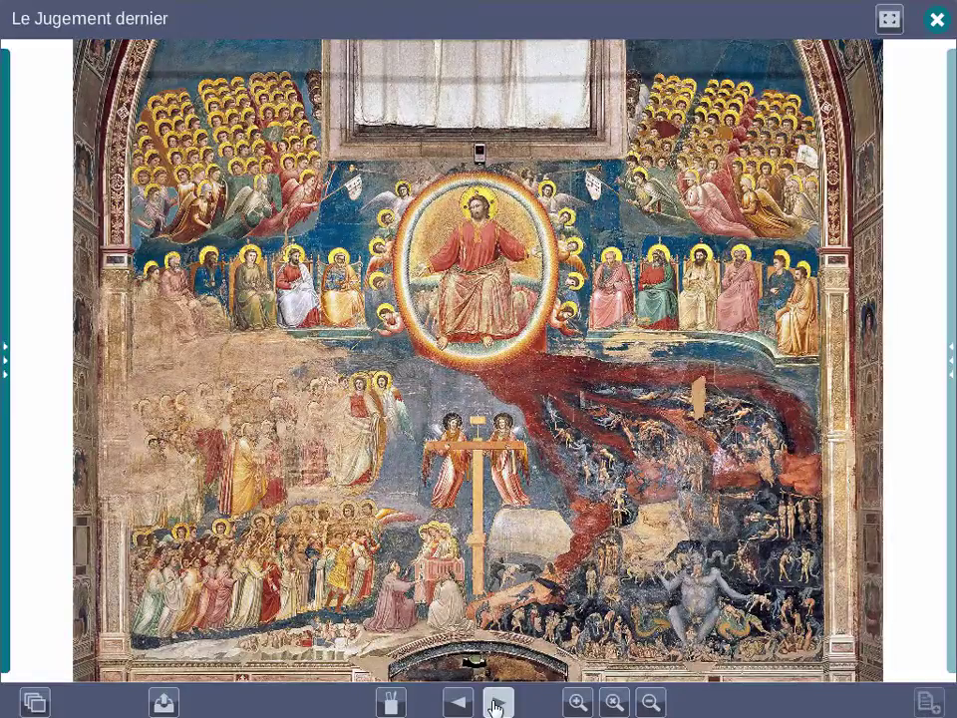
click(495, 704)
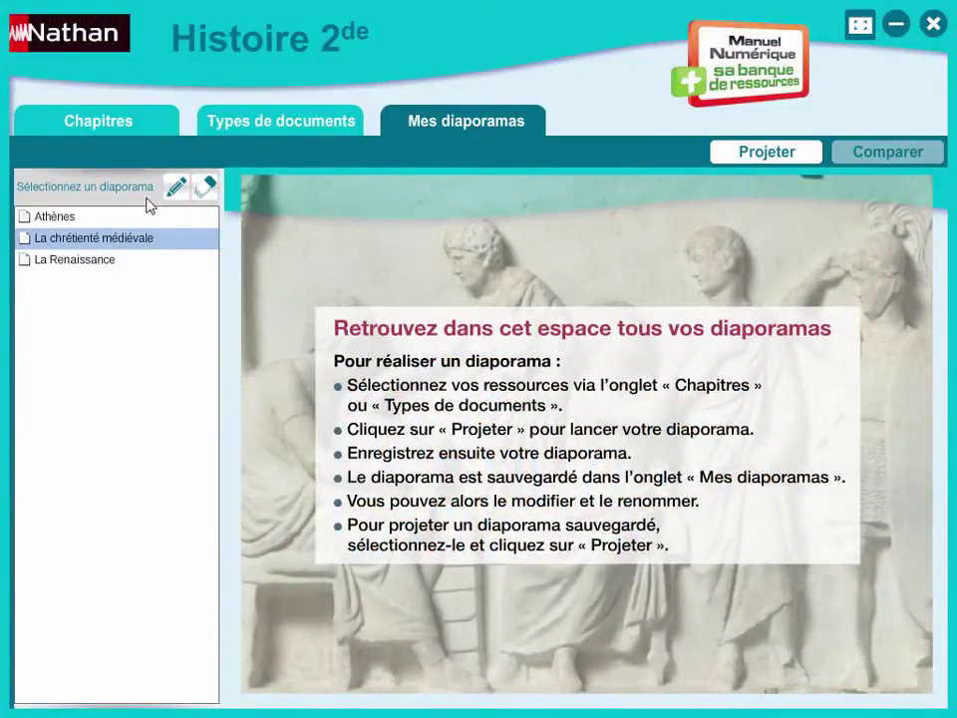
Step: Rename the Athènes slideshow as "La citoyenneté à Athènes" and save the modification
click(176, 188)
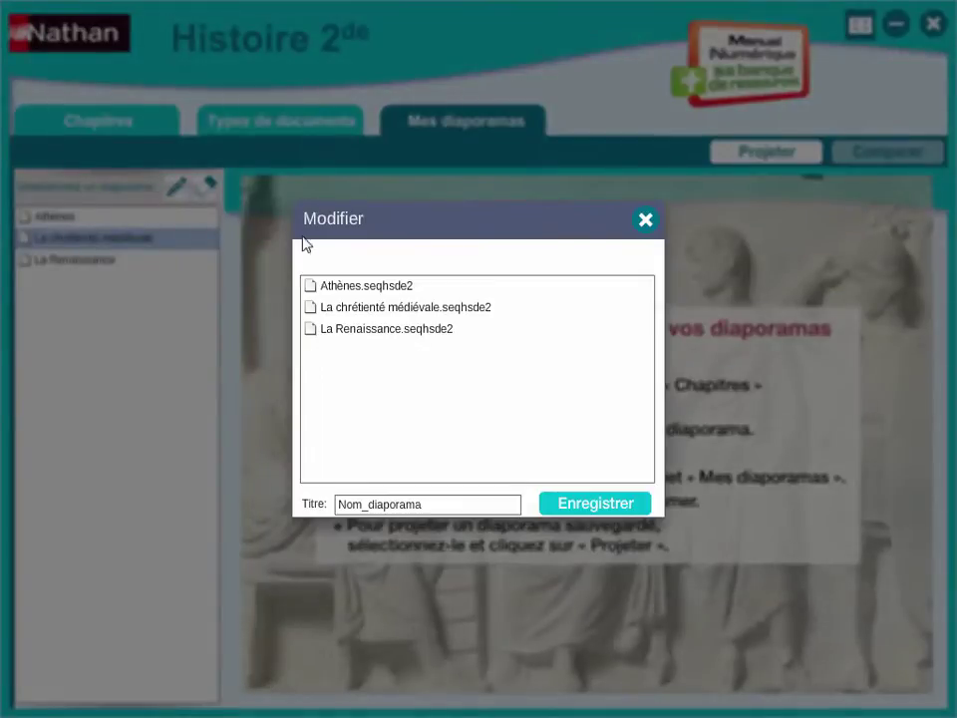
click(368, 282)
click(361, 499)
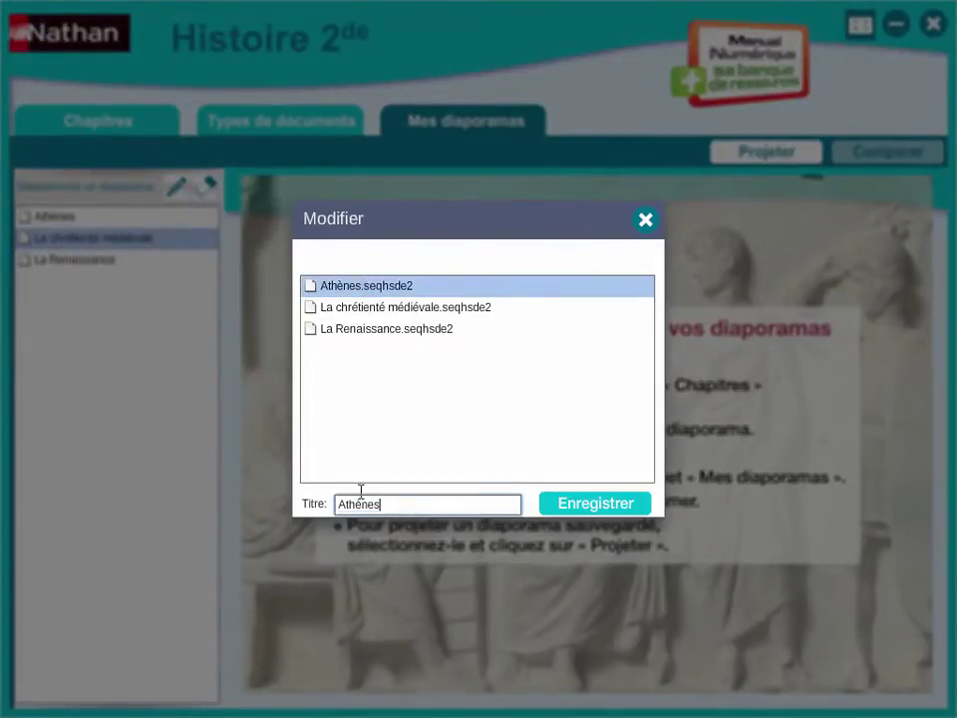
double_click(361, 492)
key(BackSpace)
text(La citoyenneté à Athènes)
click(566, 511)
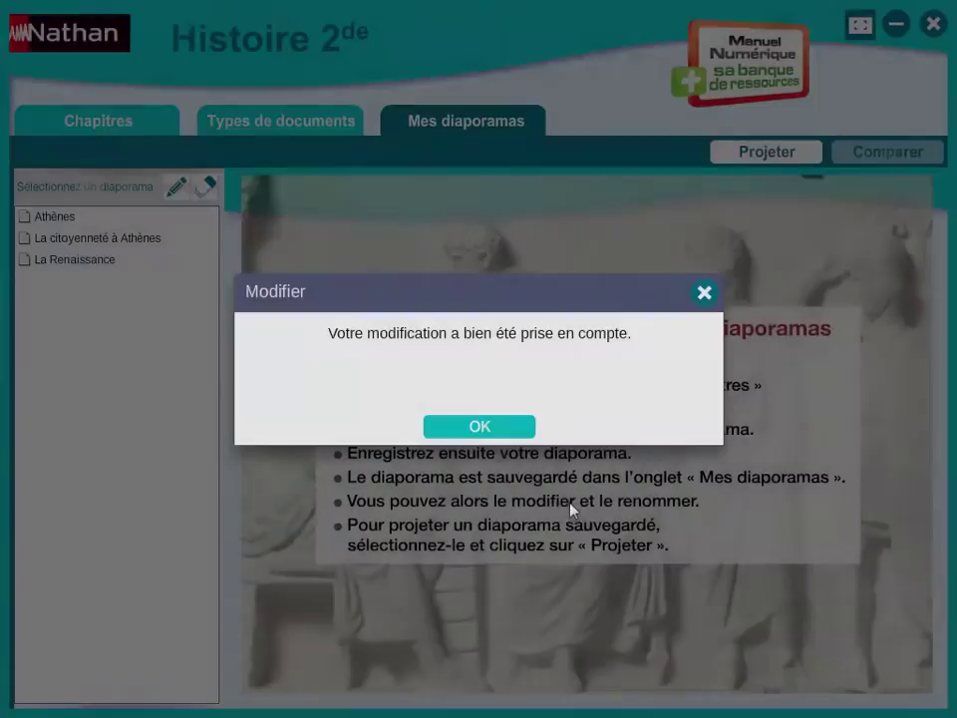
click(483, 429)
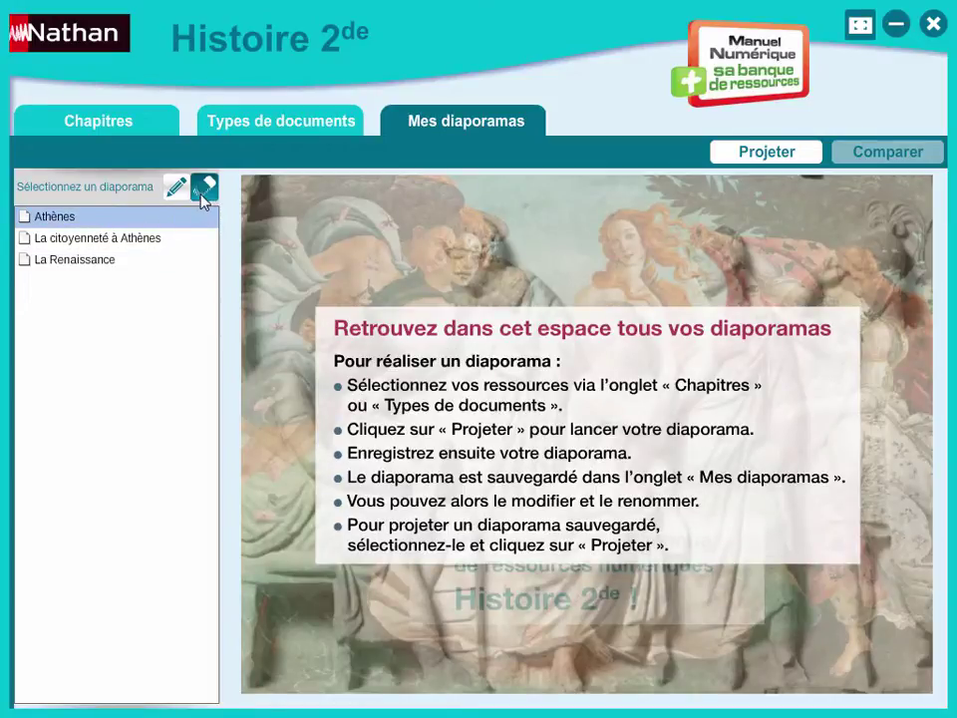
Step: Delete the saved slideshow "Athènes"
click(202, 194)
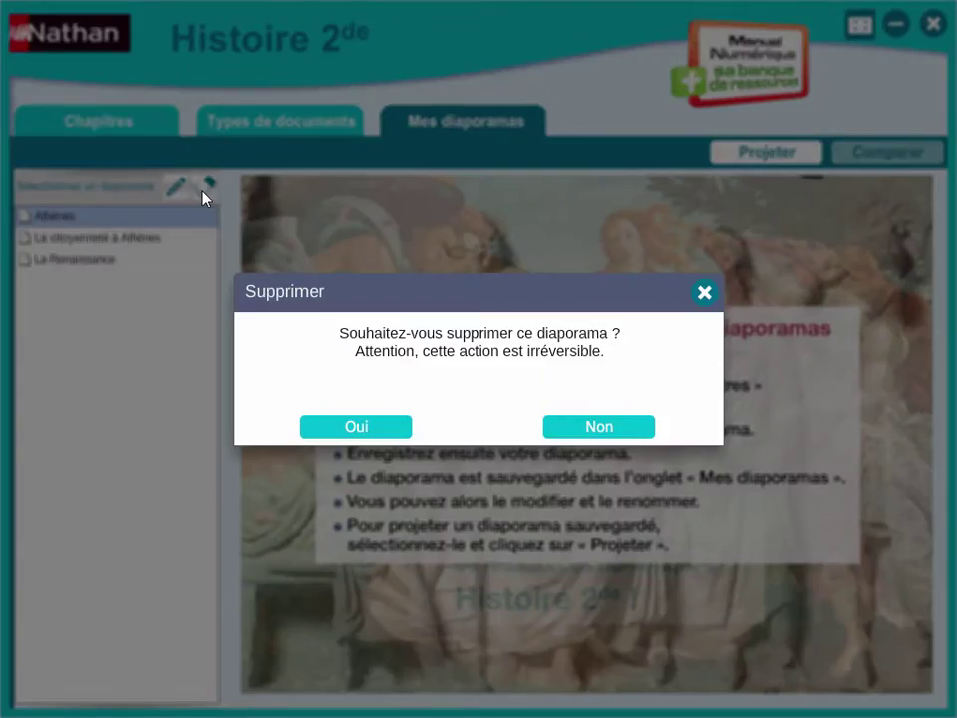
click(352, 430)
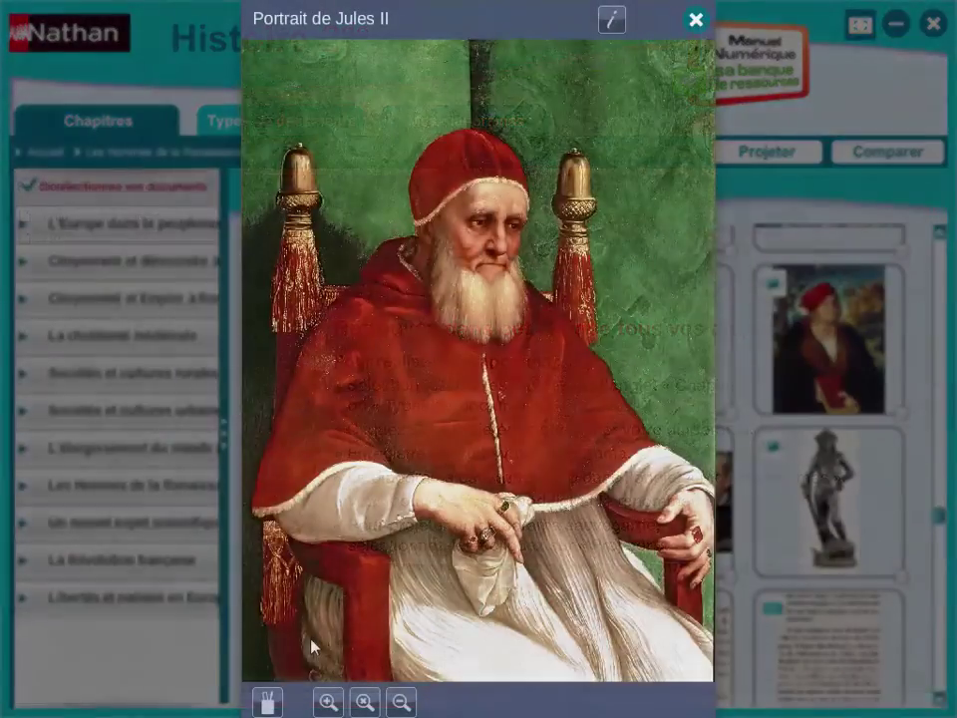
Step: Mask the Portrait de Jules II with a dark blue spot overlay that reveals only a rectangle around the pope's head
click(266, 703)
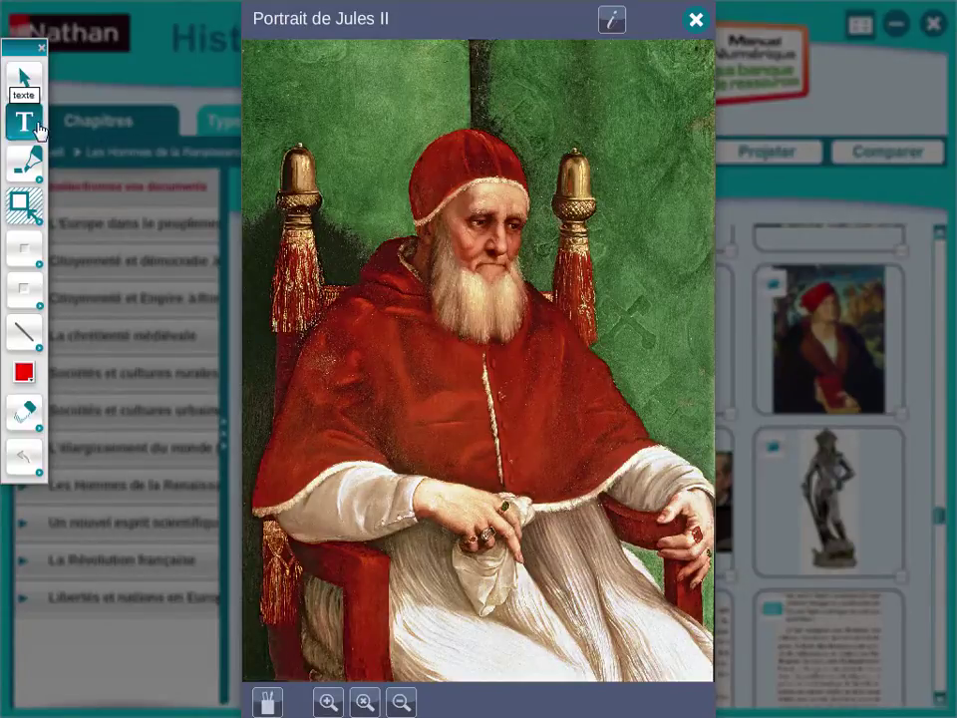
click(35, 208)
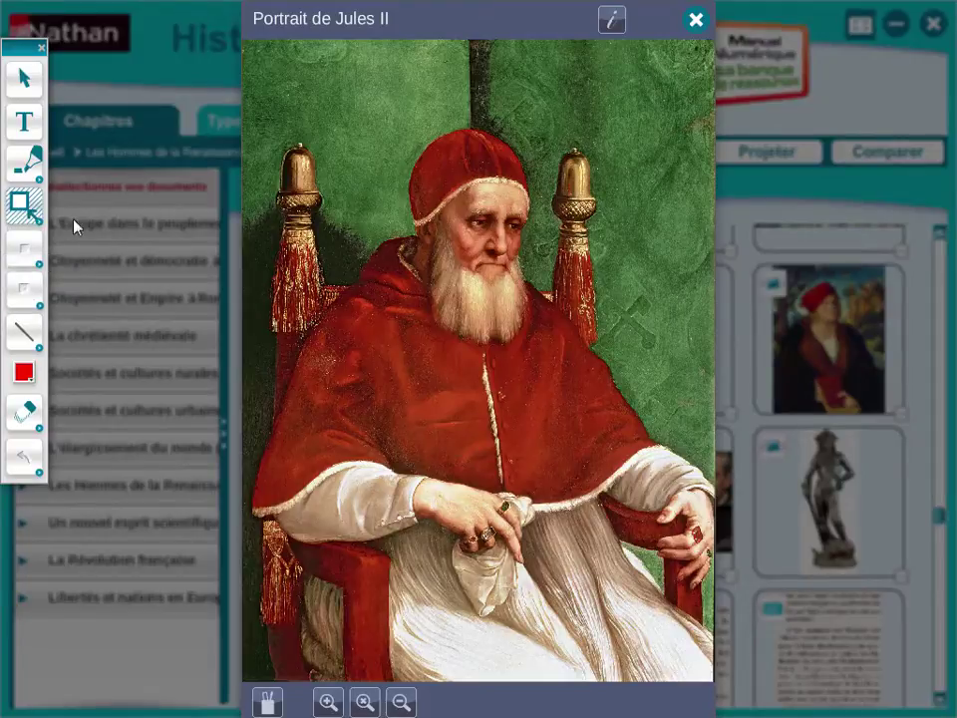
click(40, 212)
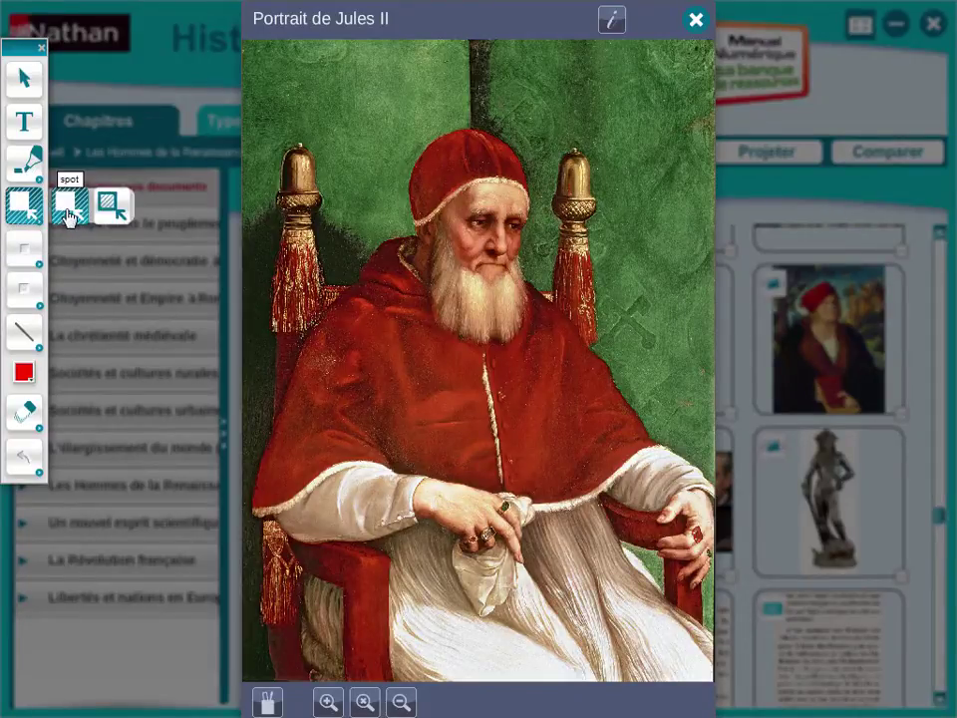
click(70, 209)
click(25, 375)
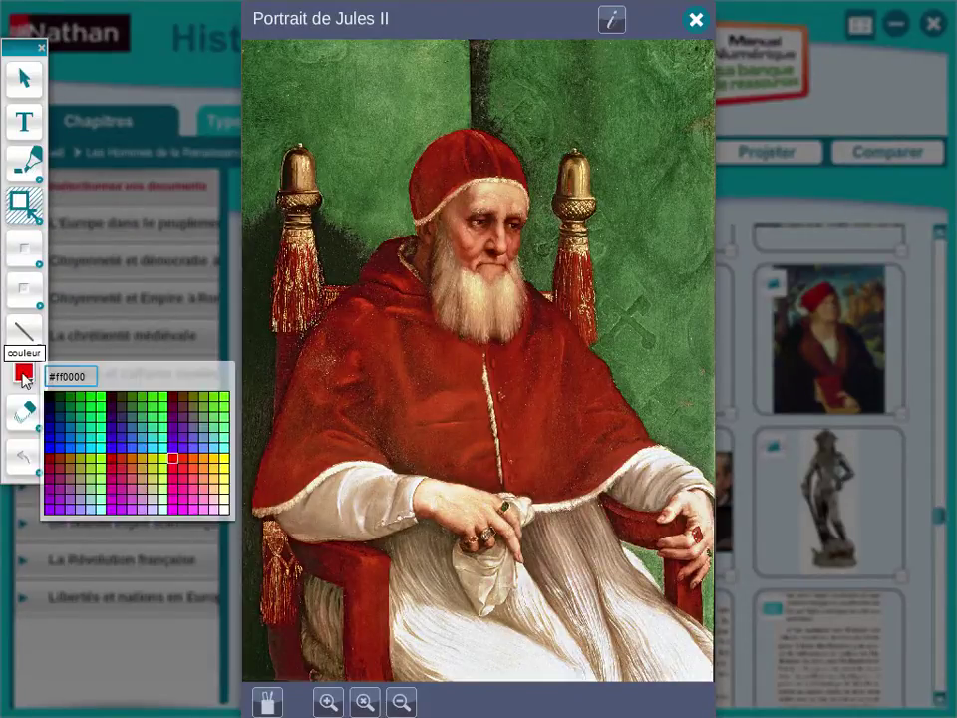
click(51, 418)
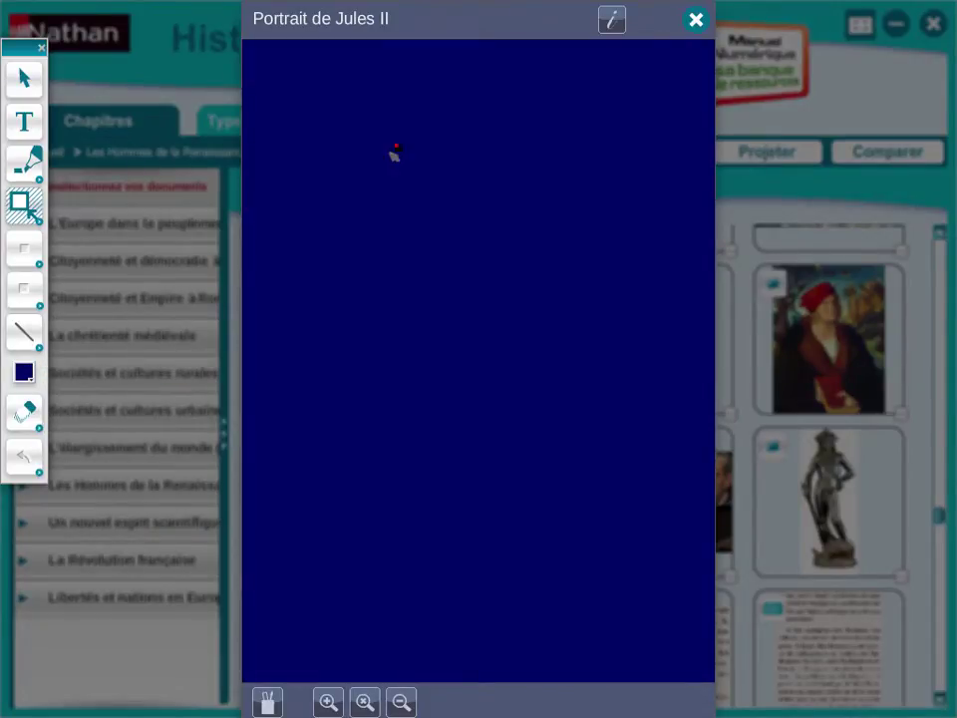
mouse_move(391, 103)
mouse_down()
mouse_move(437, 249)
mouse_move(538, 314)
mouse_move(544, 371)
mouse_move(566, 376)
mouse_up()
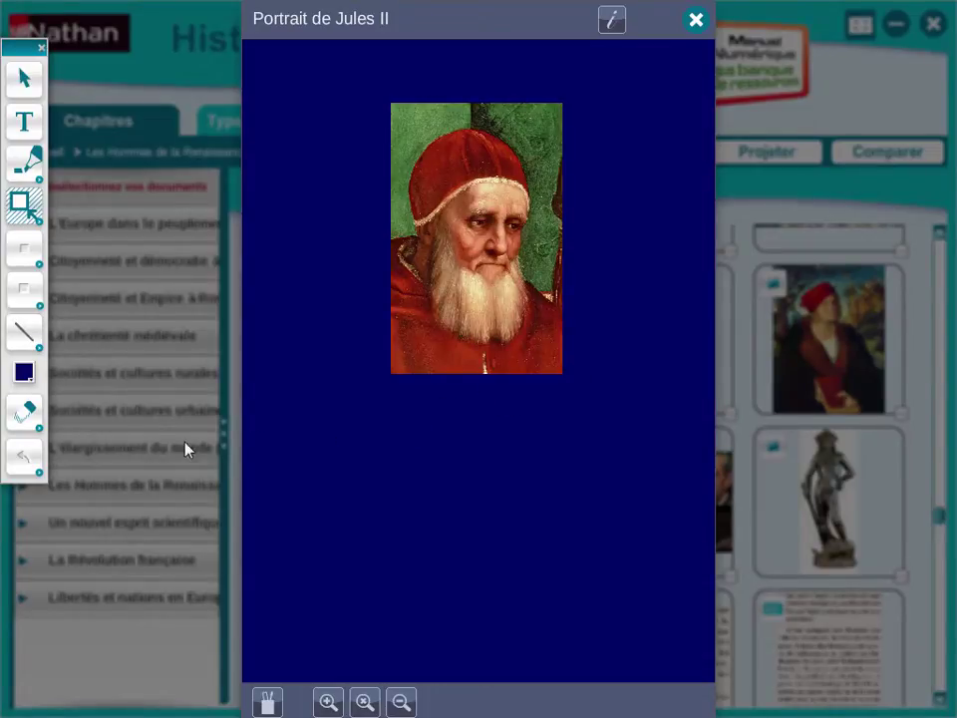
Step: Erase the spot mask from the Portrait de Jules II and return to the selection tool
click(38, 419)
click(56, 418)
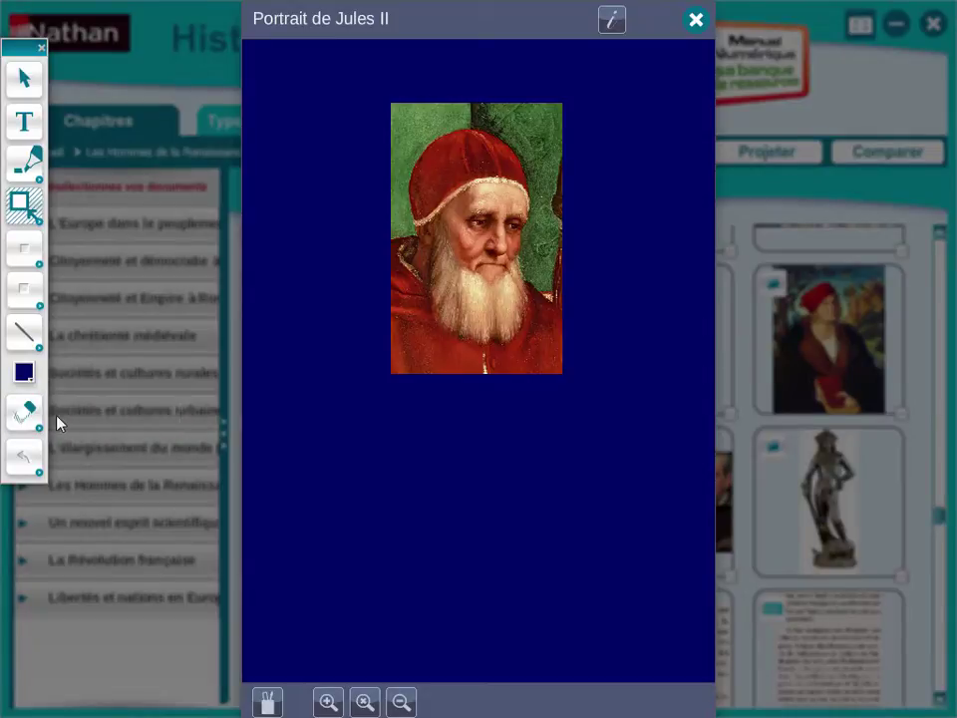
click(299, 403)
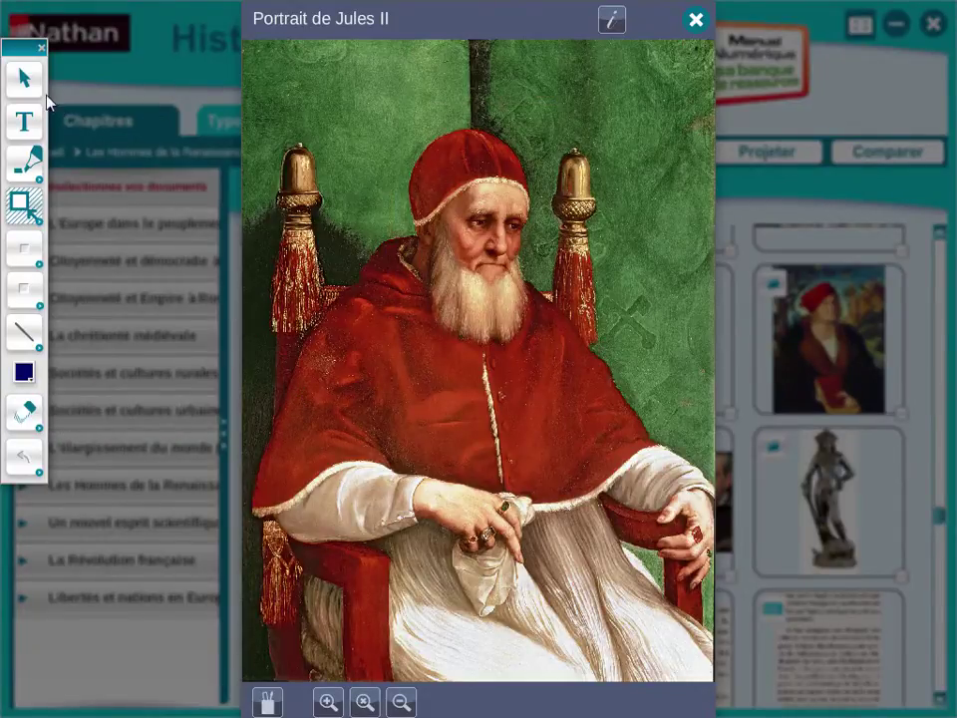
click(23, 78)
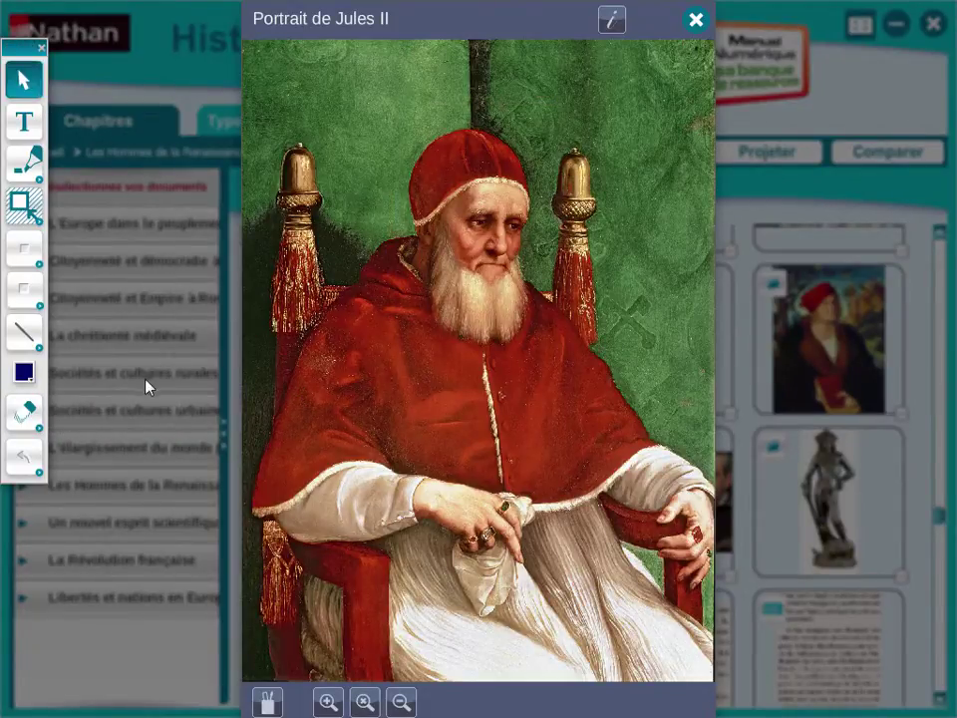
click(35, 460)
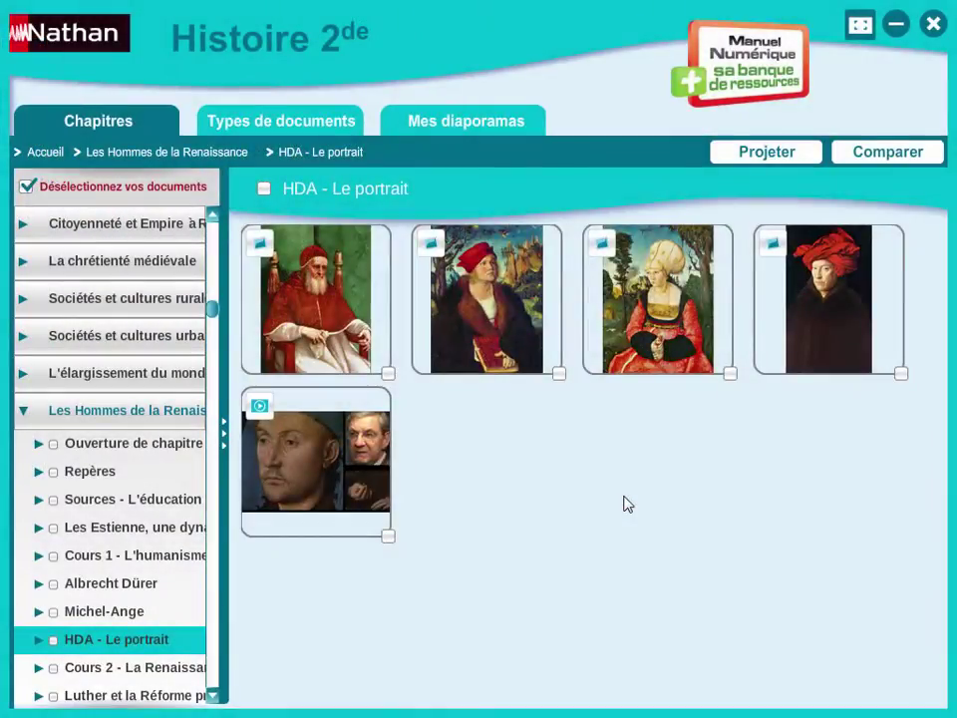
Step: Select the Portrait de Jules II and L'autoportrait, compare them side by side, and open the annotation tools
click(389, 373)
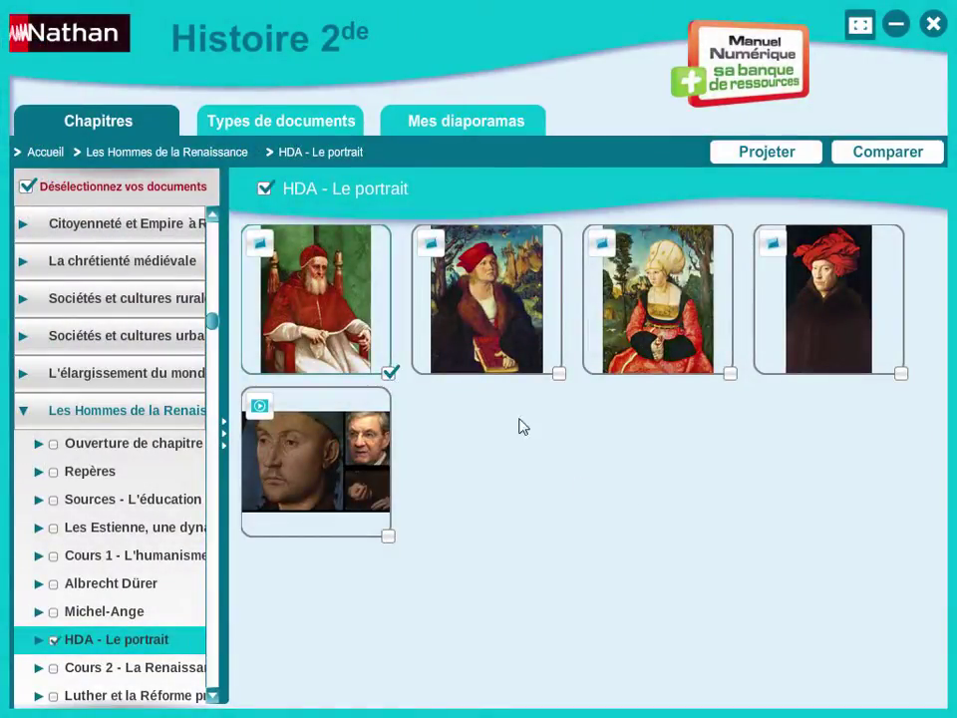
click(902, 374)
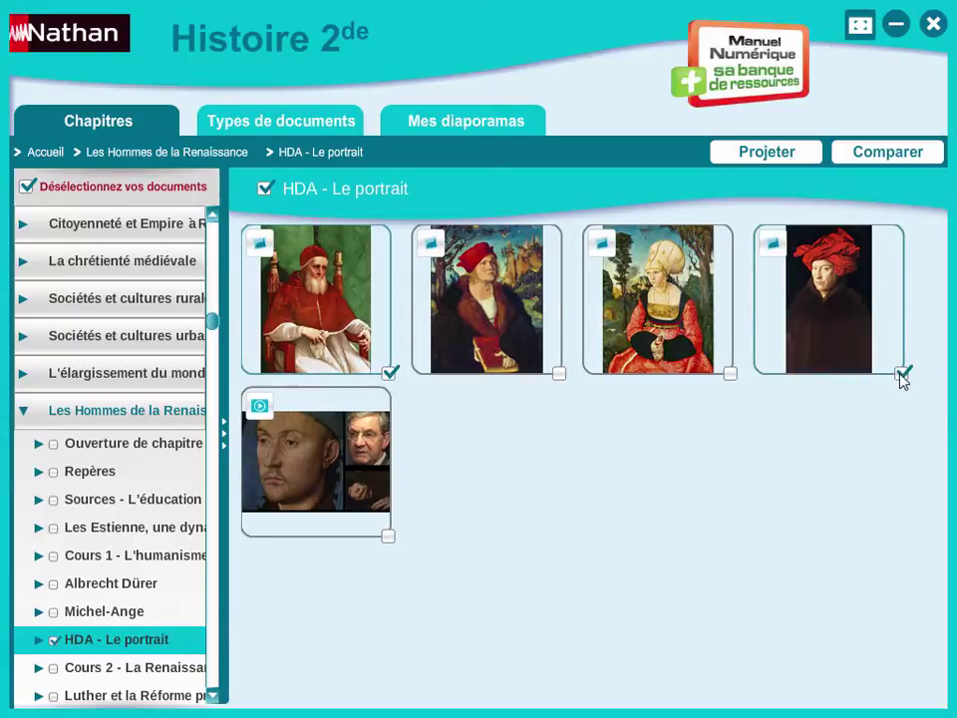
click(877, 159)
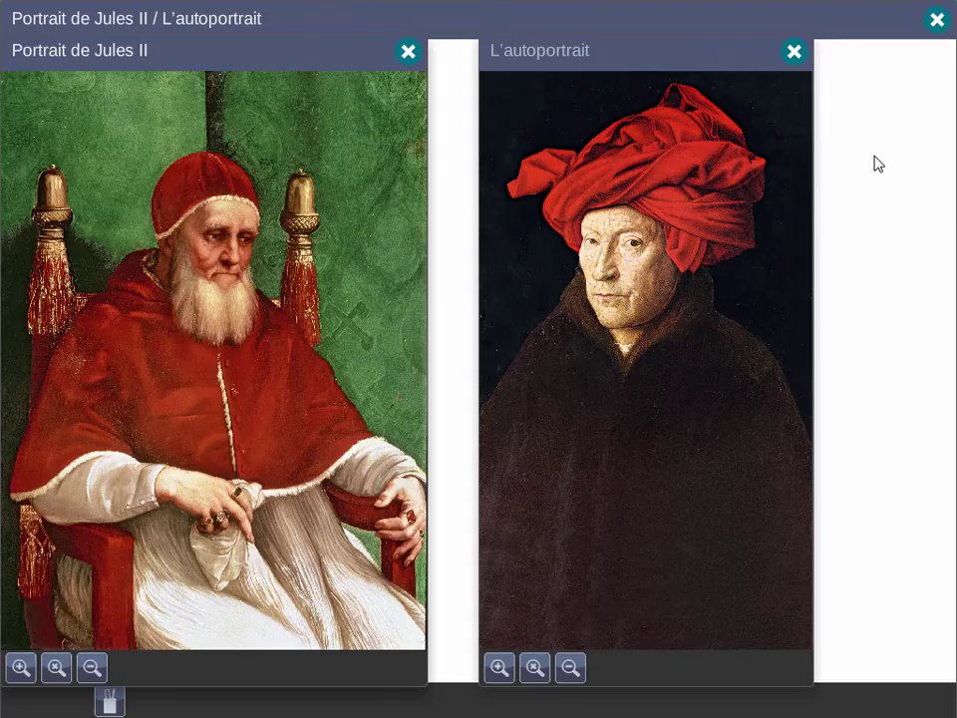
click(108, 703)
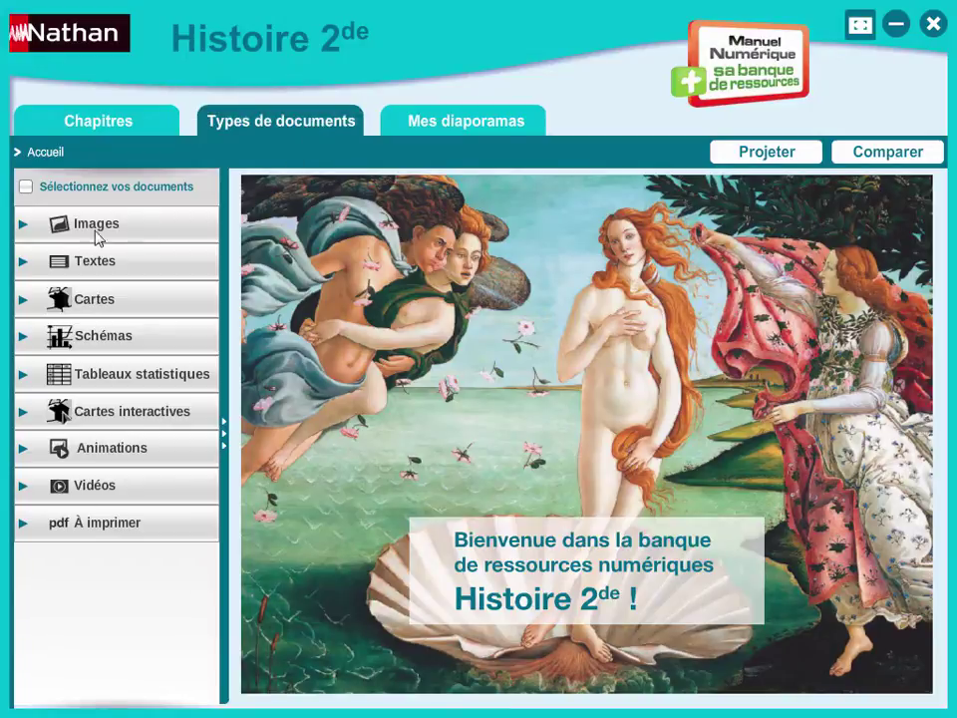
Step: Browse the documents by type, expanding Images and looking through the chapter "La chrétienté médiévale"
click(22, 226)
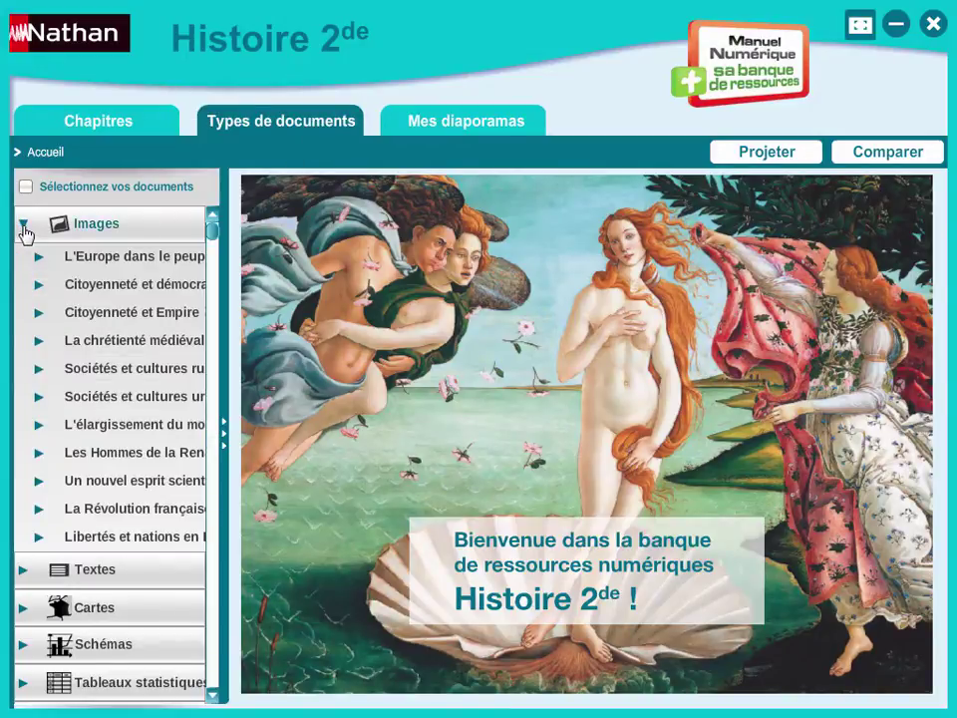
click(75, 340)
drag(938, 253, 940, 688)
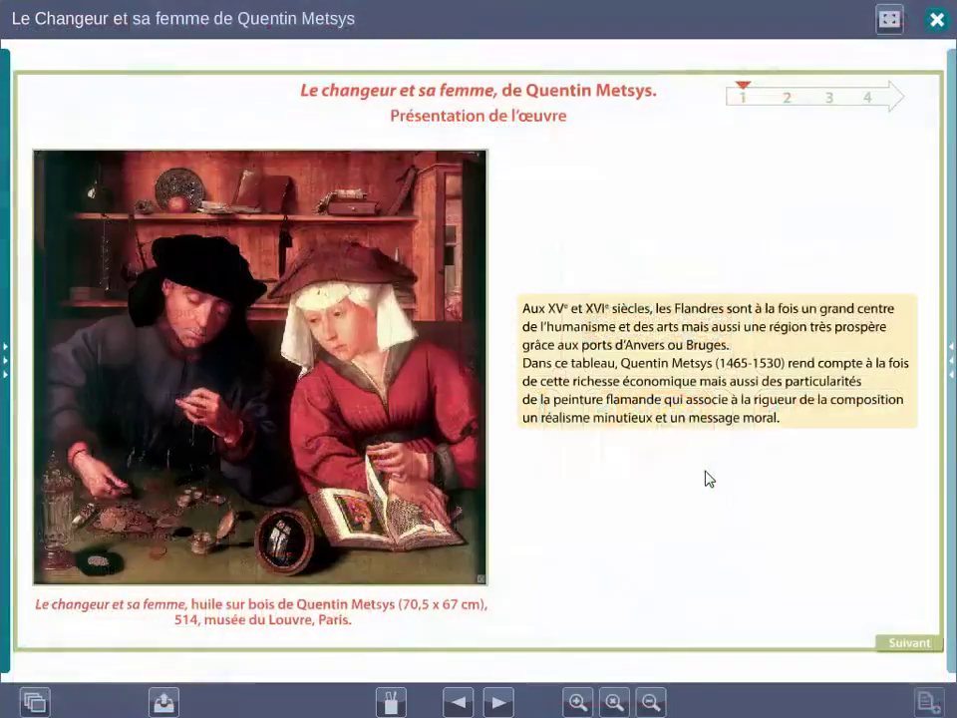
Step: Go to part 2, "La composition", of the Quentin Metsys animation and advance through its explanations to the arrangement of colours
click(788, 104)
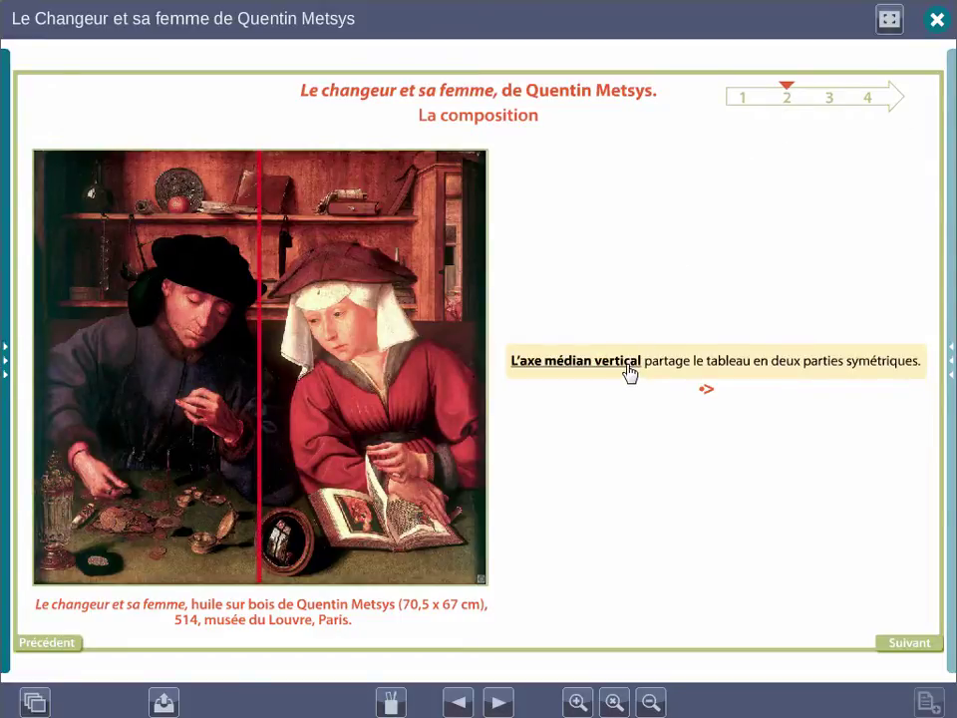
click(706, 395)
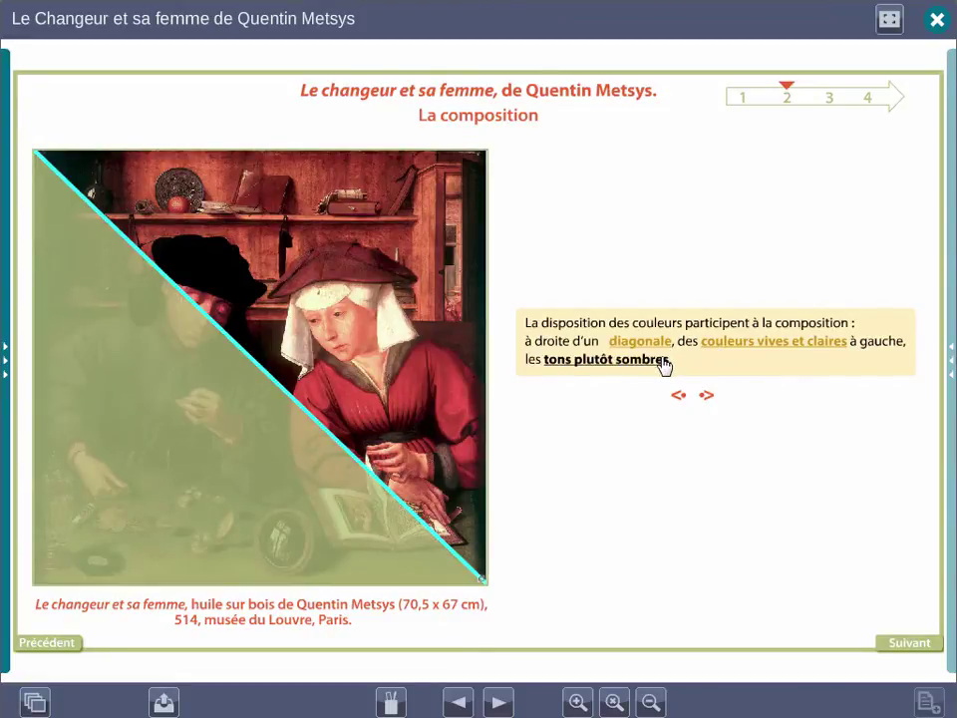
Step: Go to the interactive map of religions in Europe and display the Luthériens, Calvinistes, Anglicans and Lieu d'affrontement religieux layers
click(499, 704)
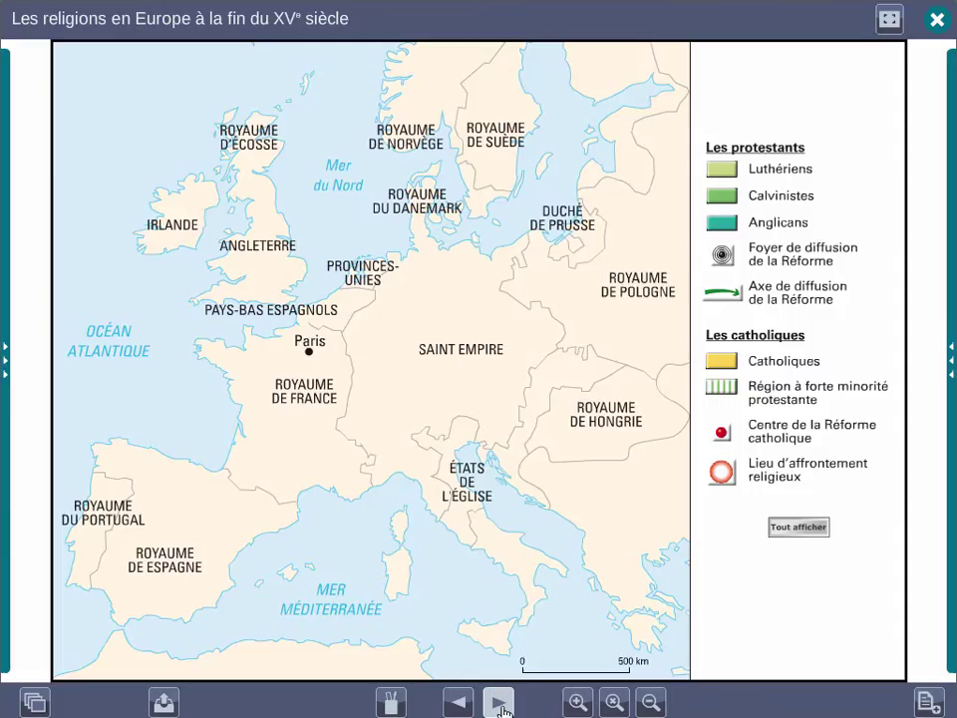
click(717, 172)
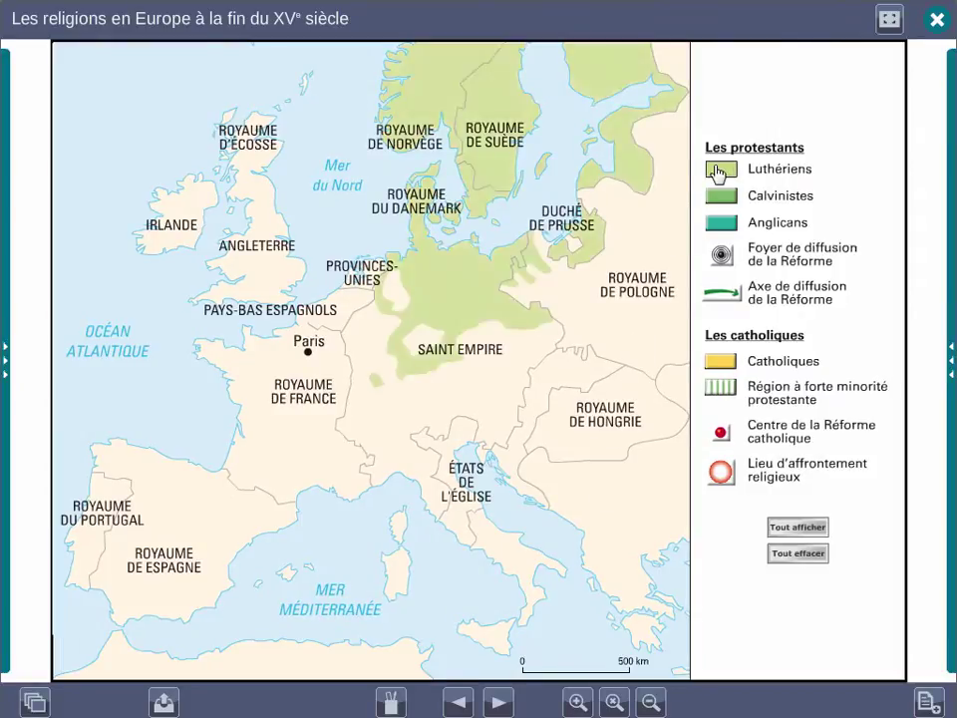
click(722, 197)
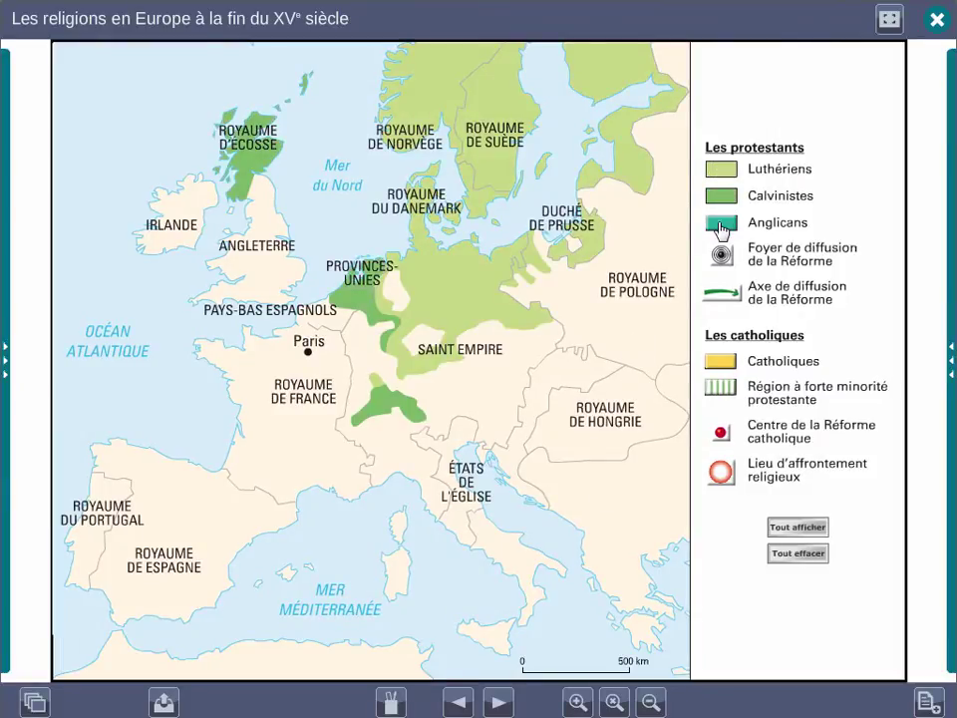
click(722, 224)
click(720, 473)
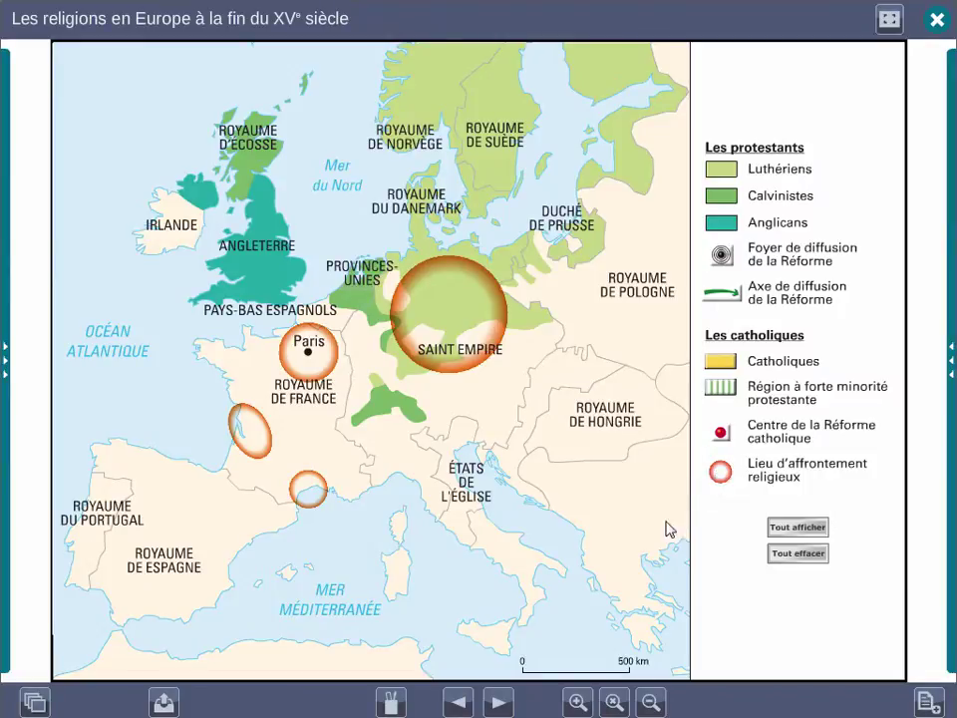
Step: Go to the video "Florence au temps des Médicis" and start playing it
click(497, 703)
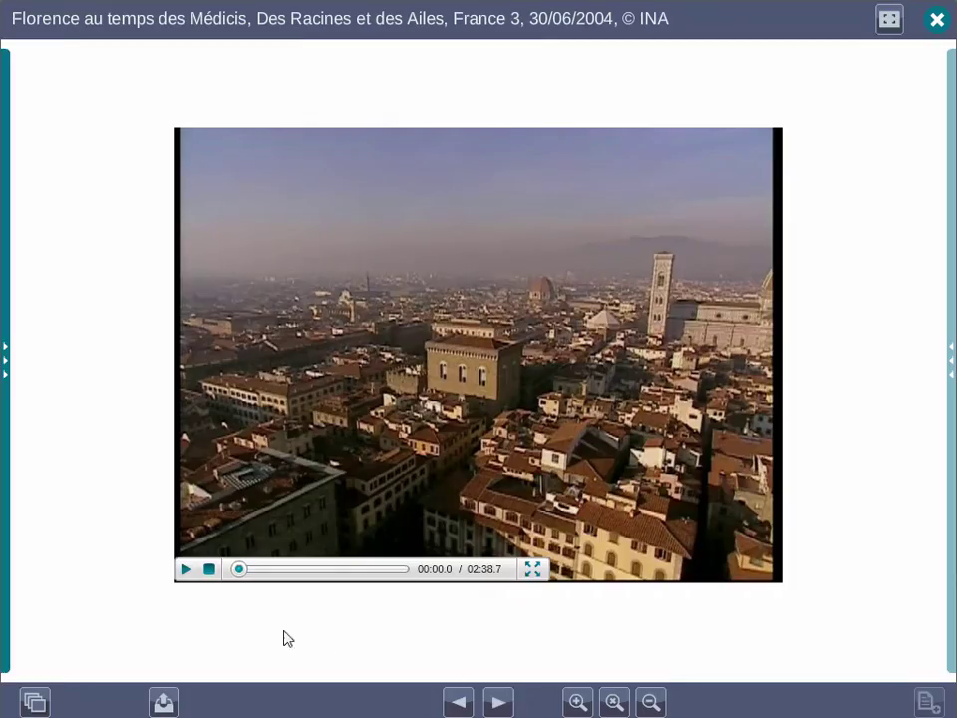
click(185, 572)
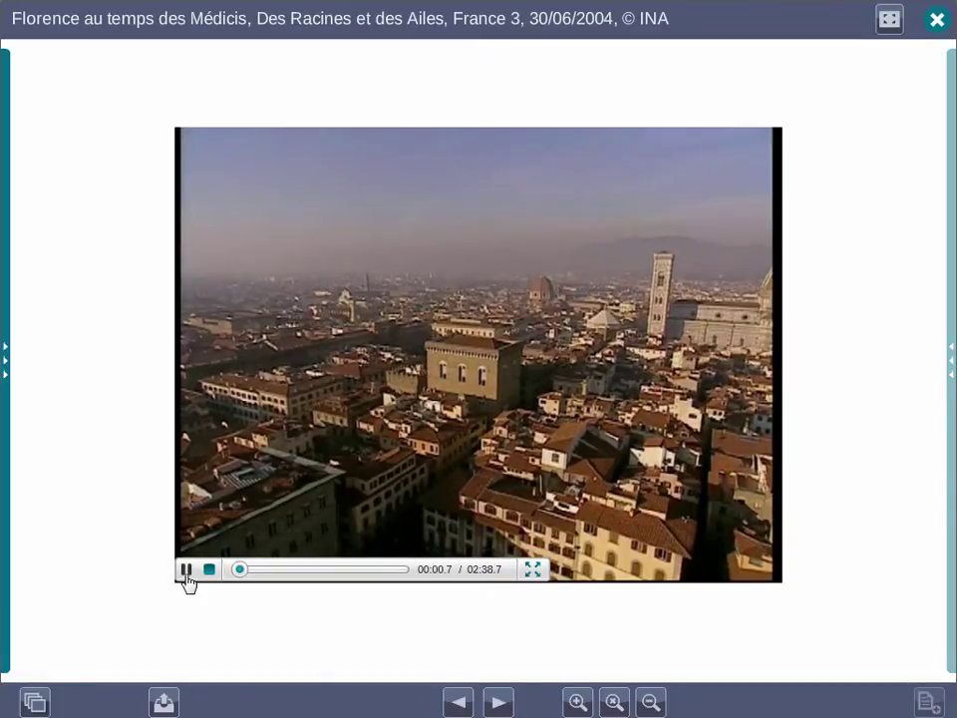